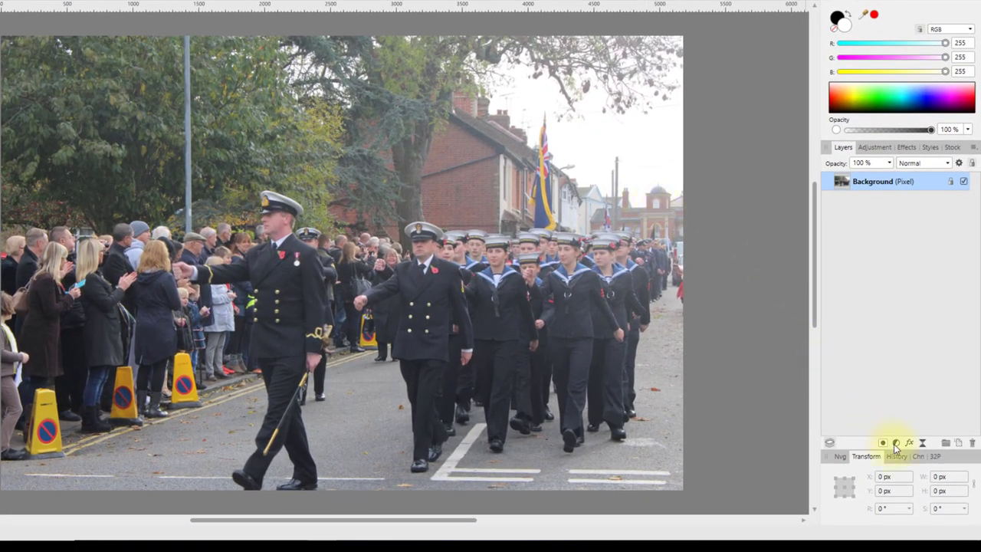
Step: Try a Shadows / Highlights adjustment on the JPG photo with Shadows at -200%, reset Shadows to 0%, and delete the adjustment
click(897, 443)
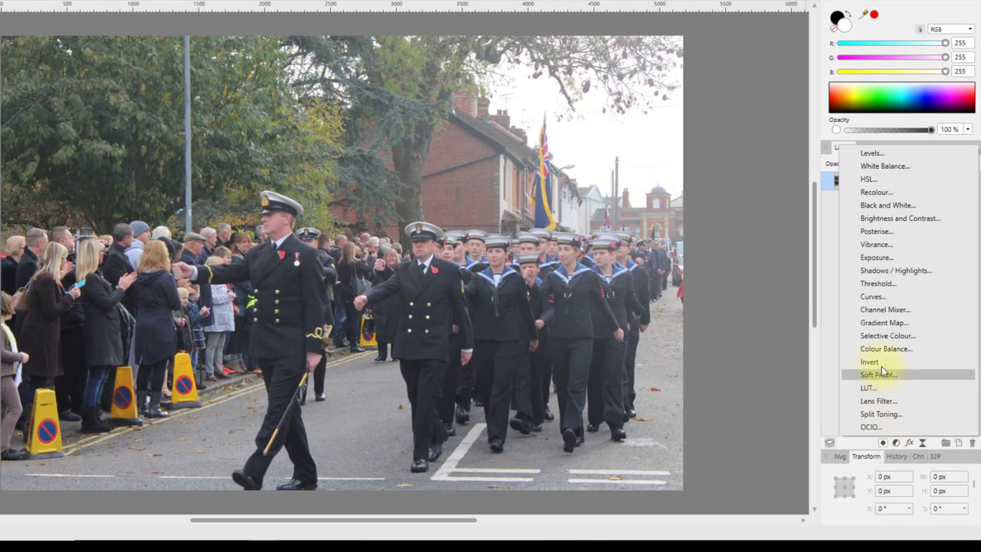
click(884, 272)
drag(723, 392, 315, 141)
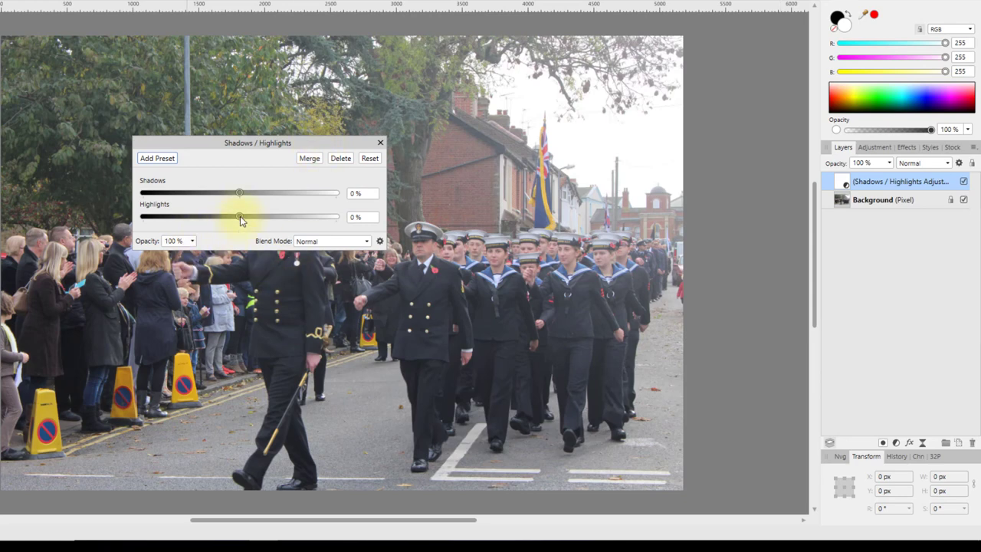
mouse_move(239, 217)
mouse_down()
mouse_move(147, 220)
mouse_move(319, 217)
mouse_move(239, 218)
mouse_up()
drag(239, 195, 119, 205)
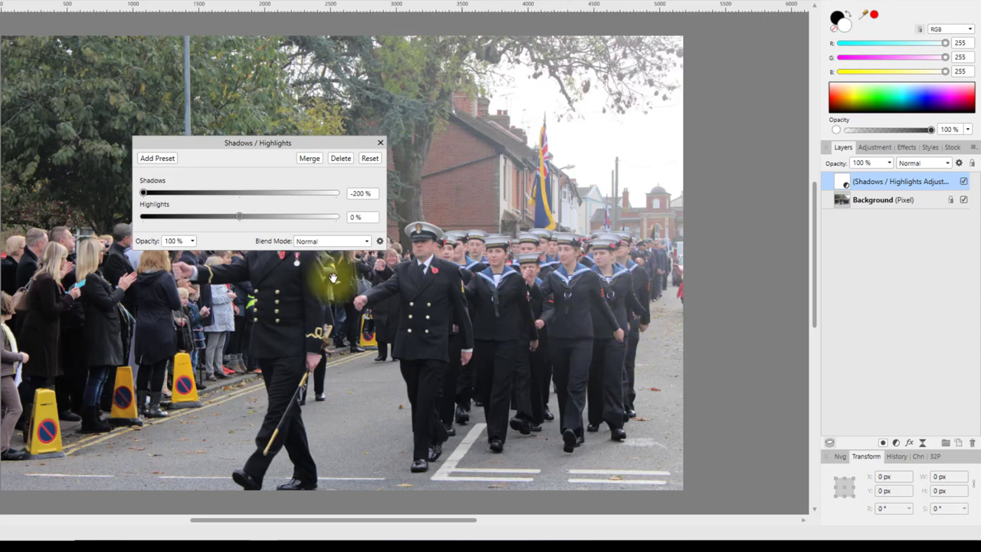
drag(143, 195, 241, 203)
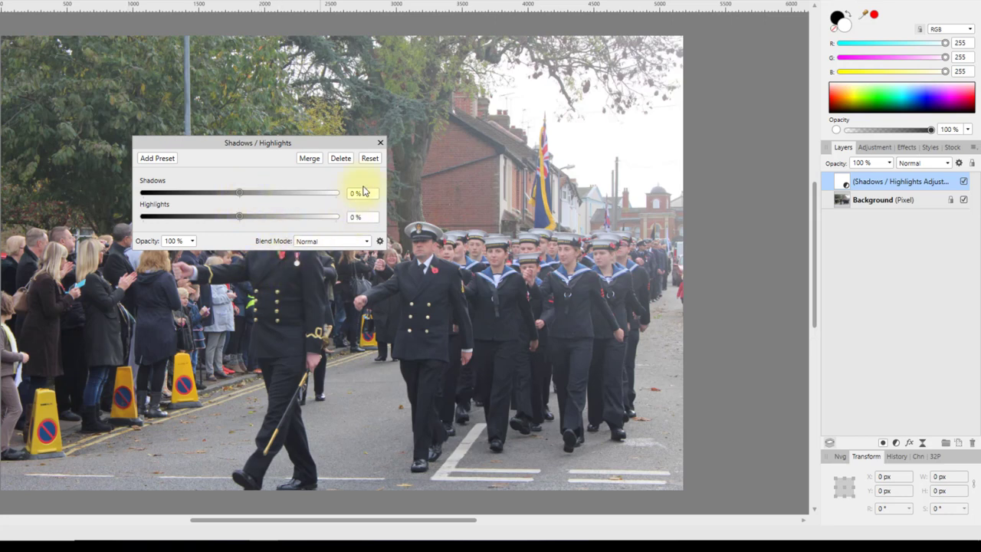
click(342, 159)
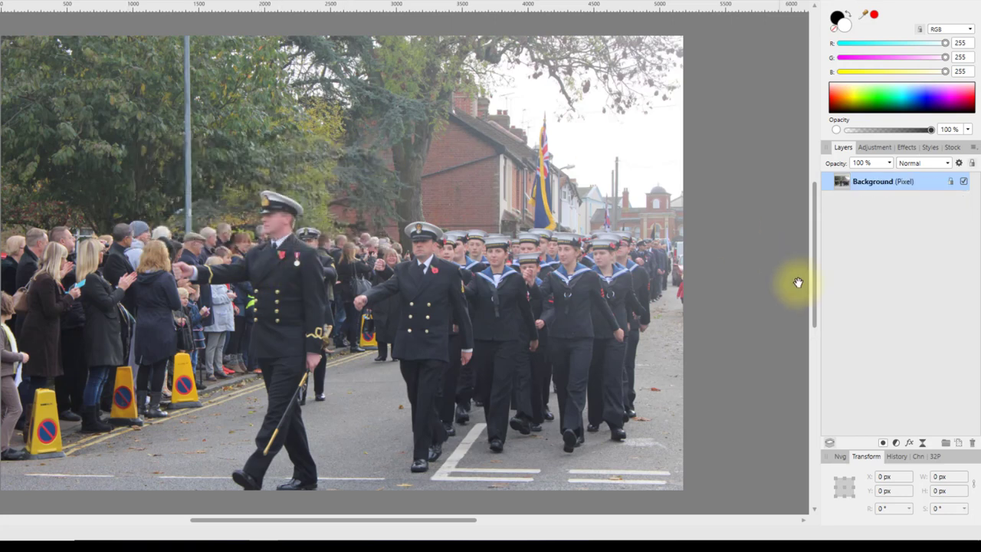
Step: Add a Curves adjustment to the JPG photo, moving the black point to X 0.081 and bending the midtones down to X 0.658, Y 0.426
click(898, 444)
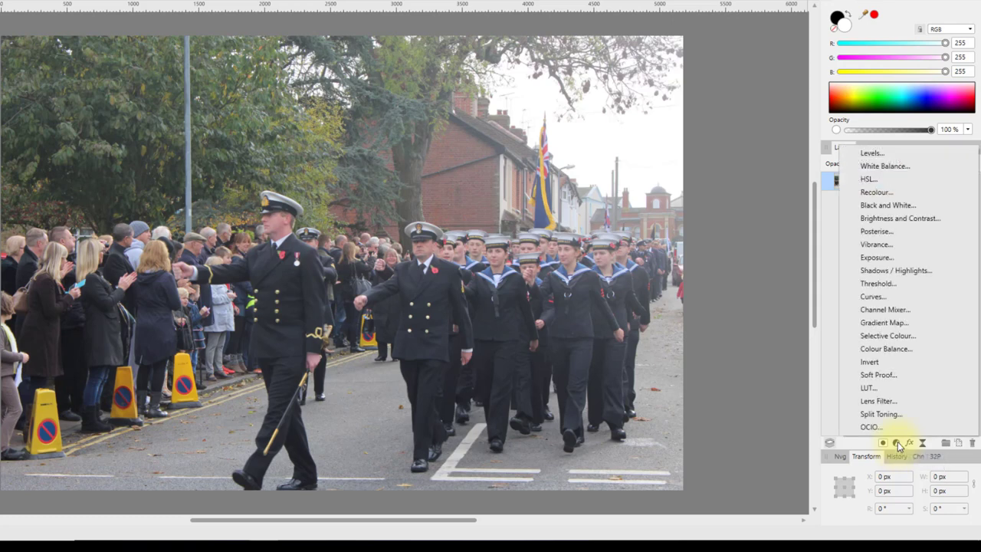
click(874, 298)
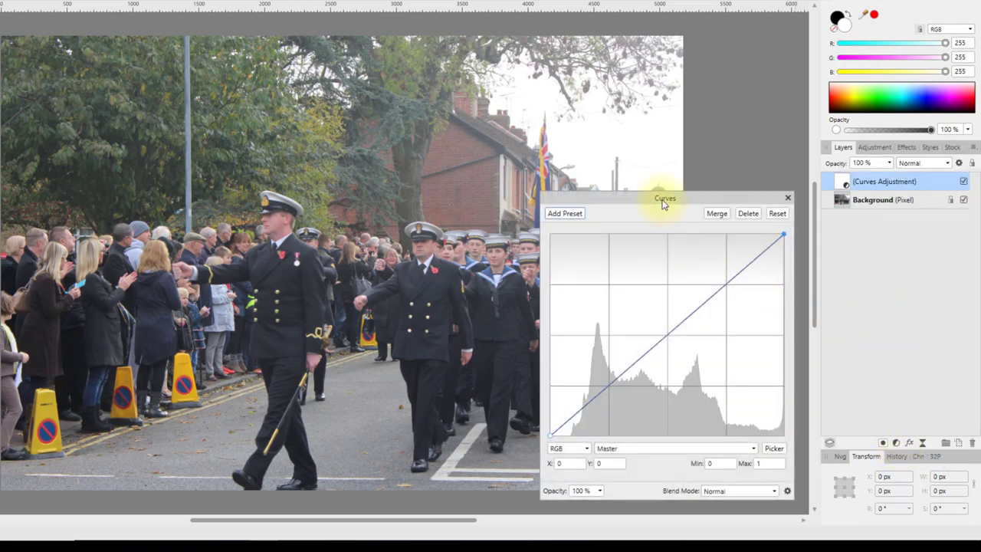
drag(663, 200, 195, 68)
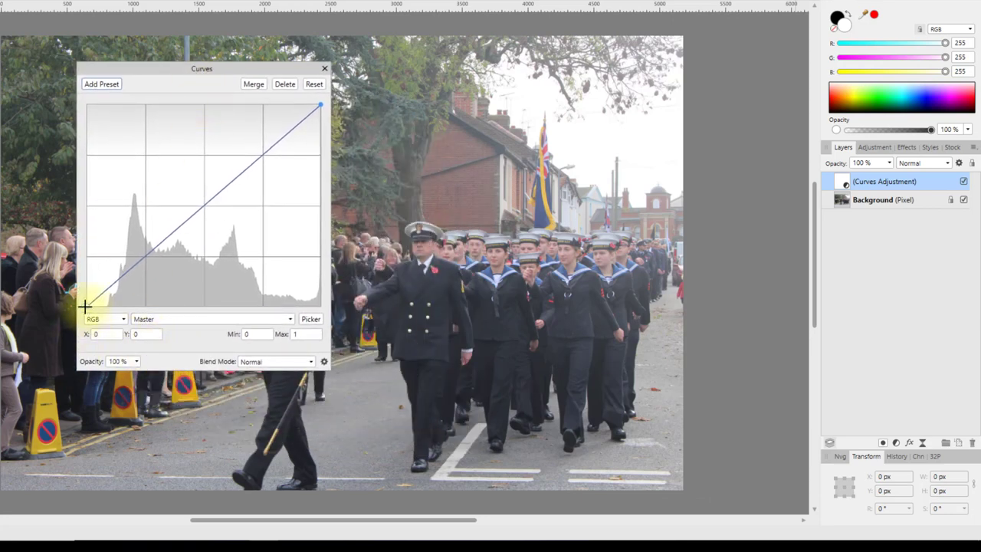
drag(87, 306, 107, 311)
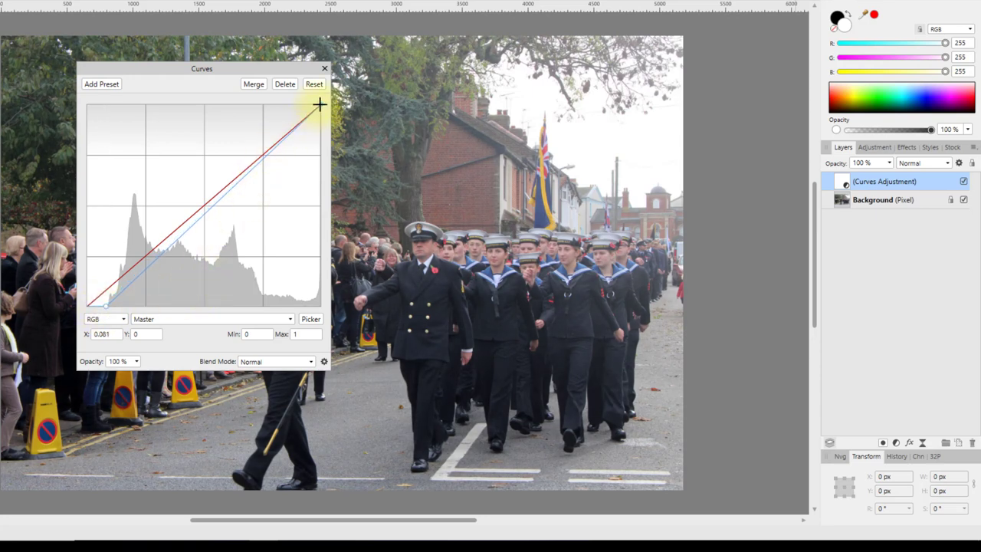
mouse_move(318, 105)
mouse_down()
mouse_move(317, 157)
mouse_move(306, 110)
mouse_move(256, 109)
mouse_move(323, 115)
mouse_move(323, 104)
mouse_up()
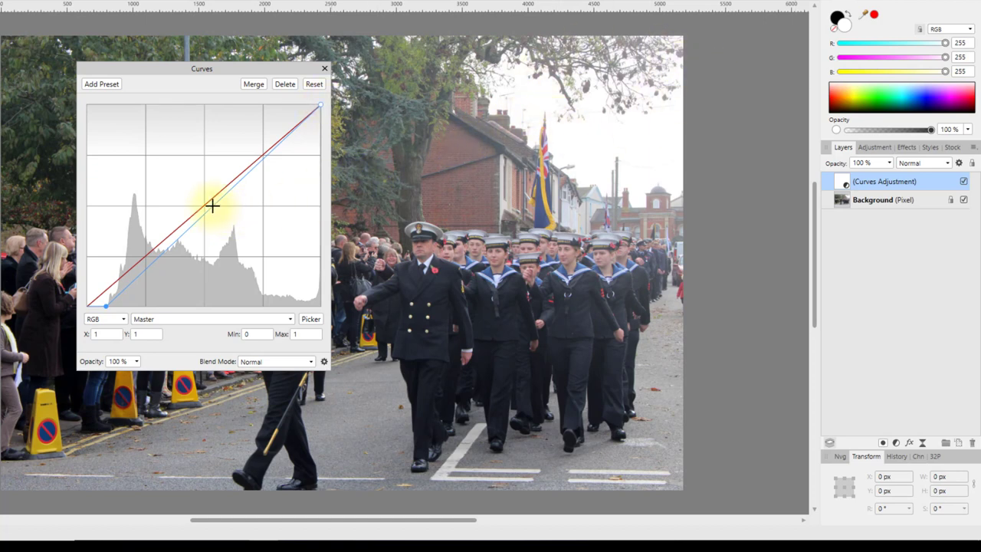
drag(212, 205, 240, 226)
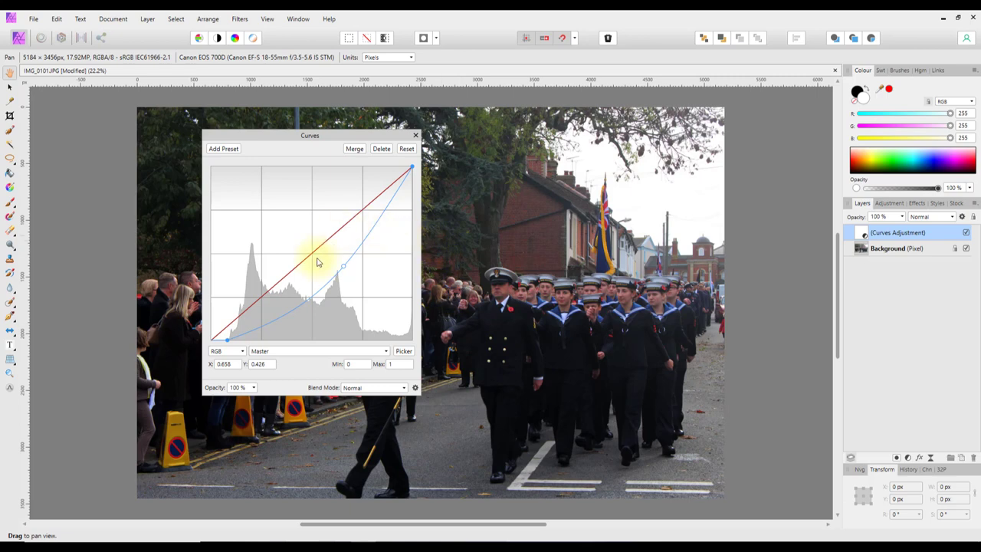
click(417, 137)
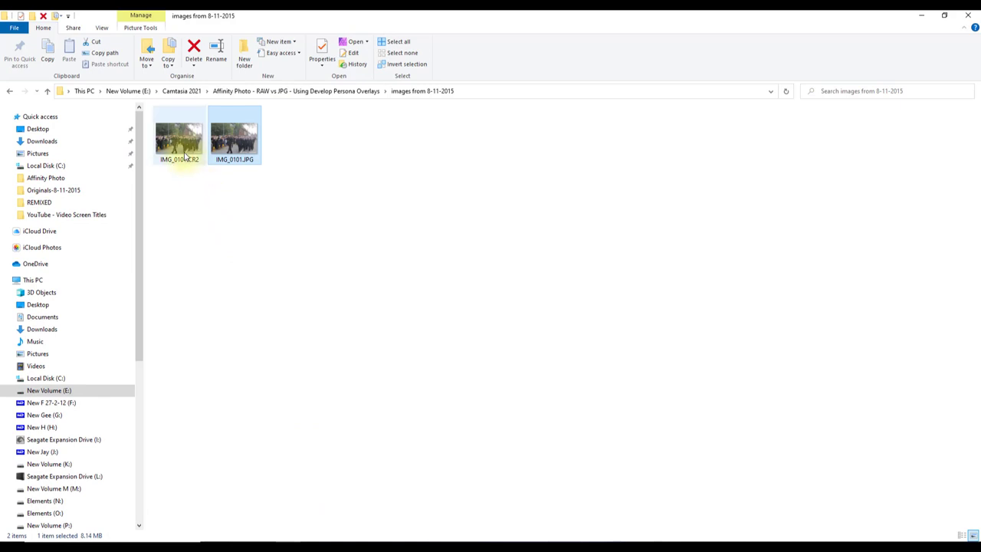
Step: Open IMG_0101.CR2 from File Explorer and enable Shadows & Highlights with Highlights at -96% and Shadows at -66%
click(185, 156)
double_click(185, 156)
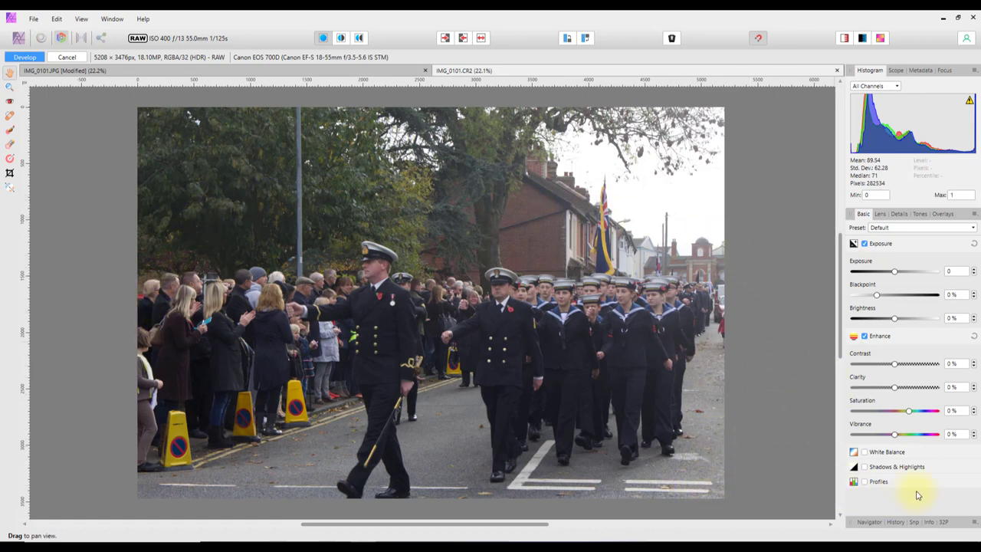
click(865, 467)
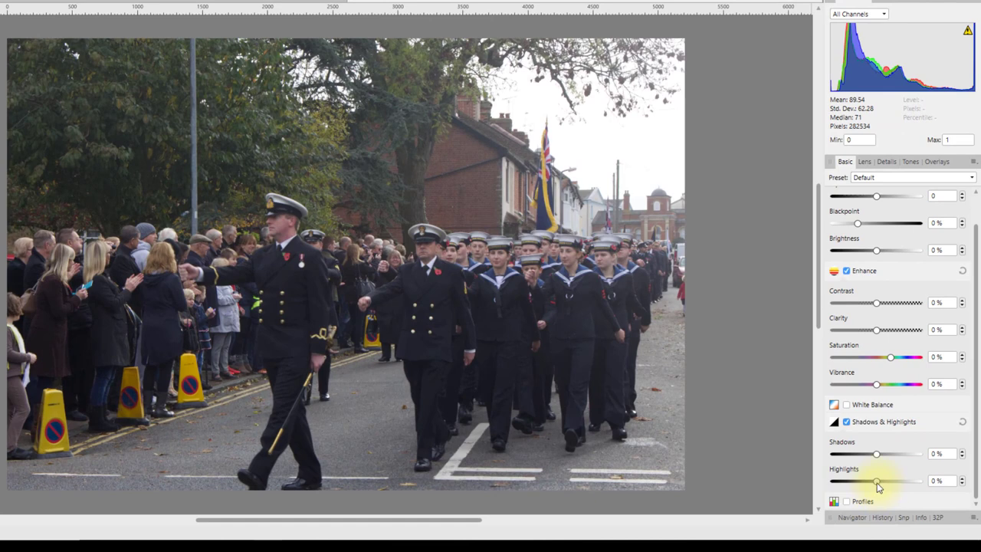
drag(876, 483, 835, 483)
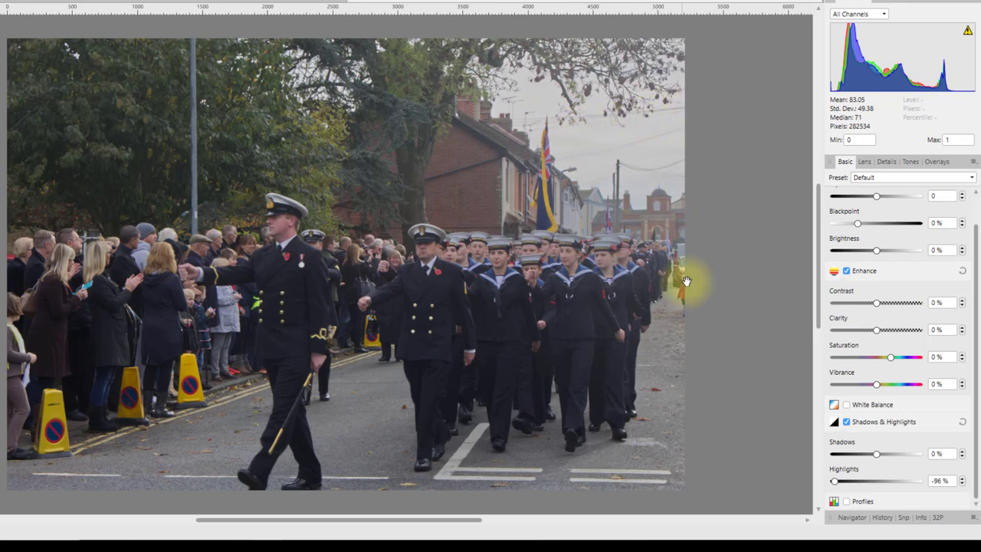
drag(878, 457, 850, 462)
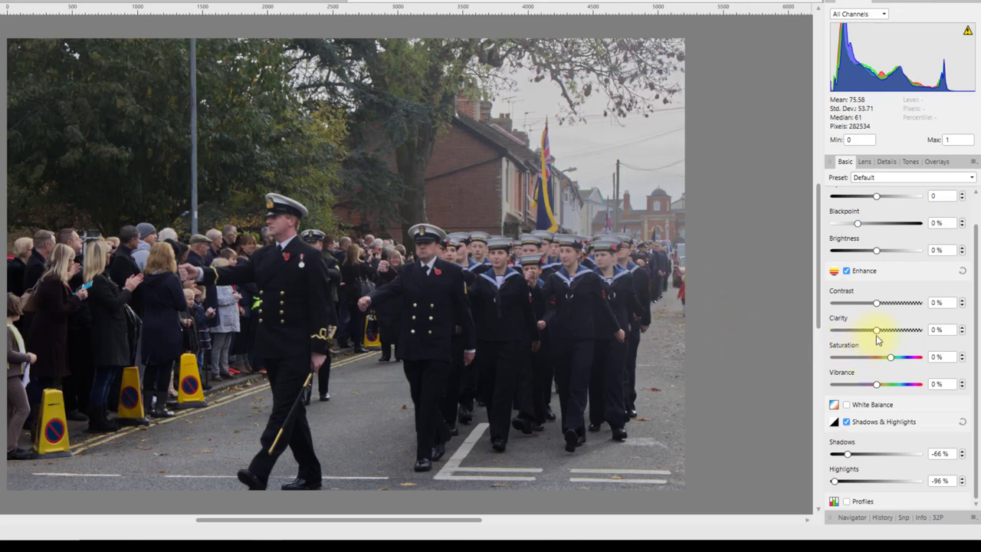
Step: Set the RAW photo's Clarity to 10%, Blackpoint to 3%, Brightness to 3% and Exposure to 0.034
drag(879, 334, 882, 332)
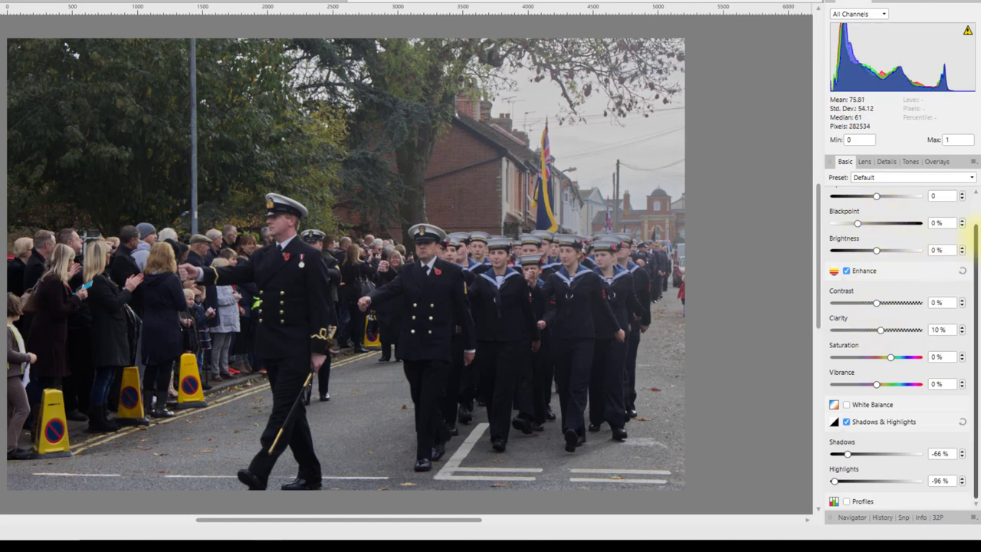
scroll(977, 214, up, 1)
scroll(977, 216, up, 1)
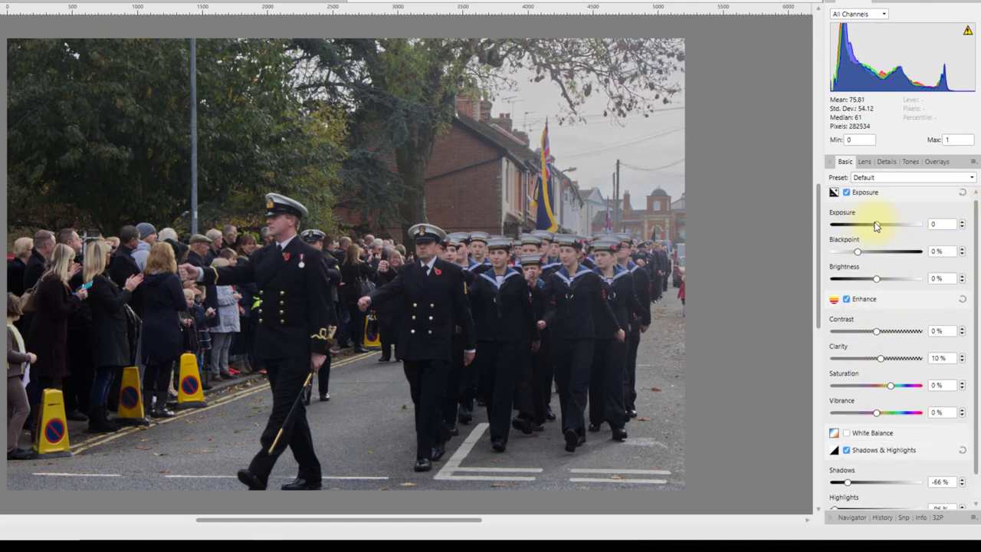
drag(863, 252, 881, 279)
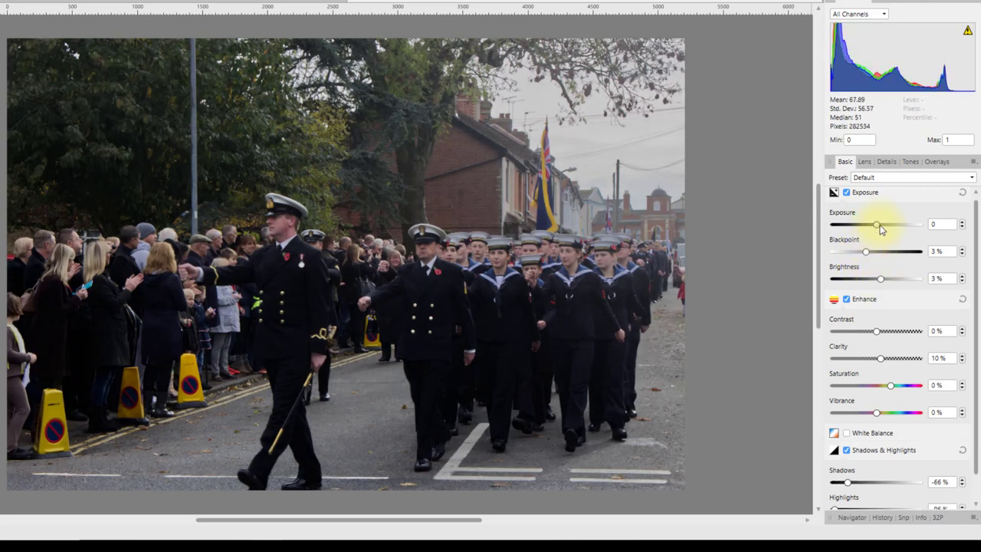
drag(879, 225, 879, 230)
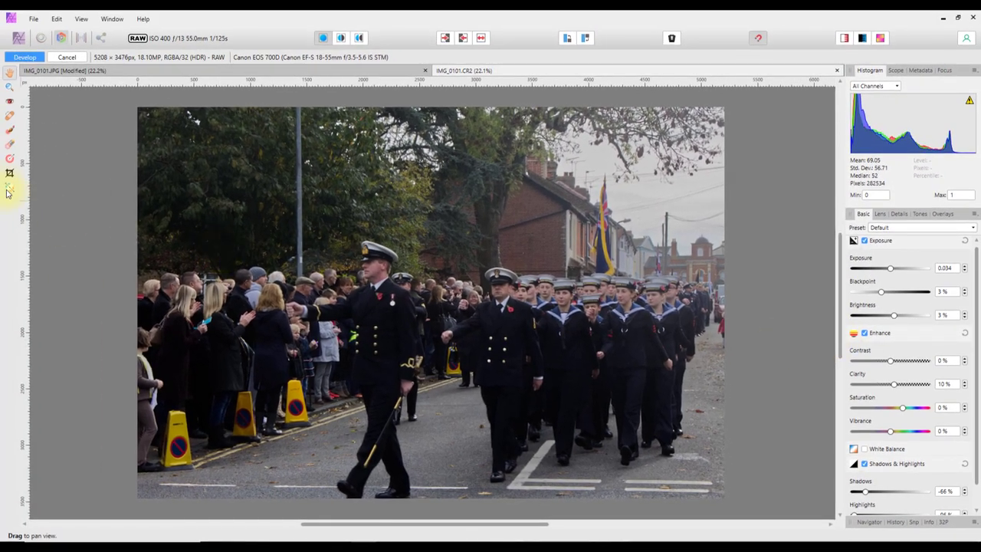
Step: Crop the left edge of the RAW photo so the image measures 4705 x 3476 px, and return to the Pan tool
click(9, 175)
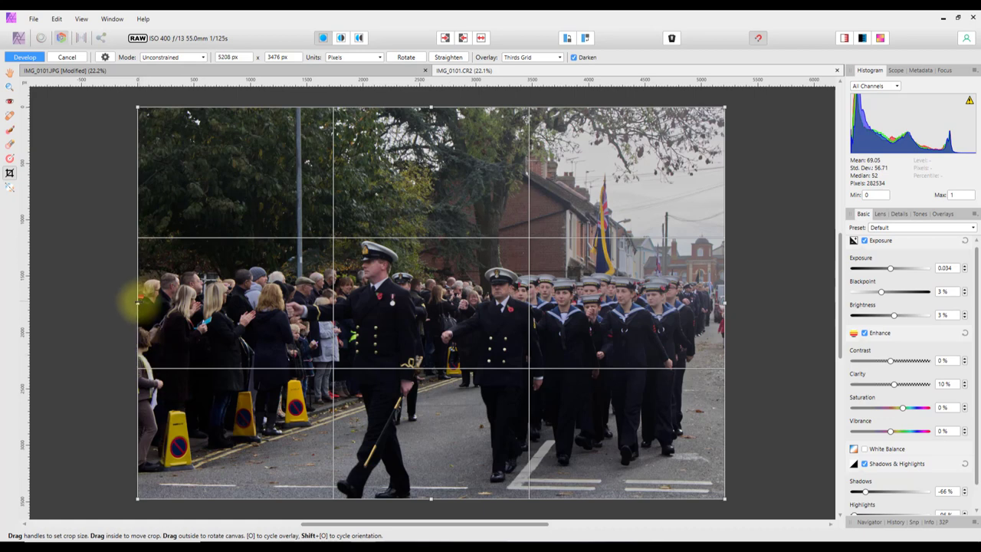
drag(137, 304, 194, 304)
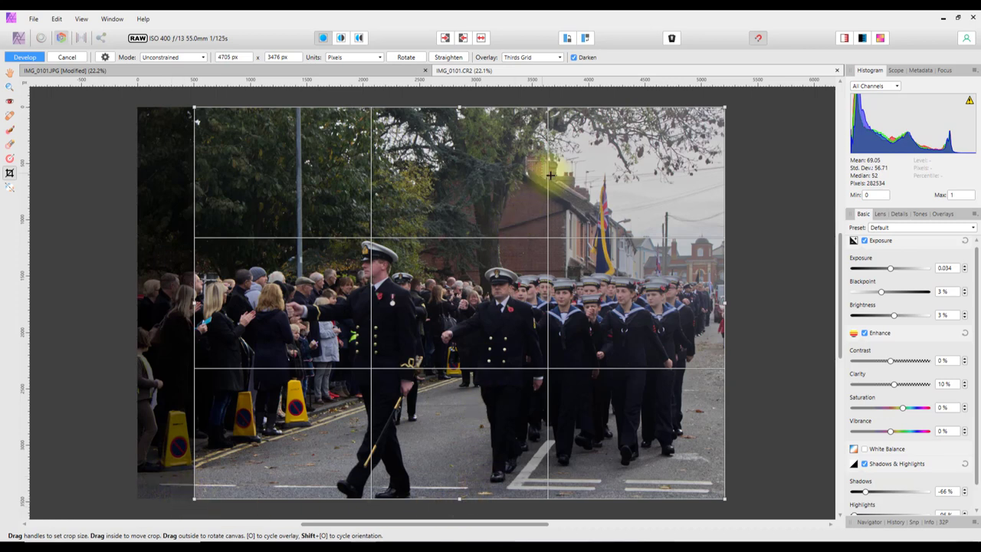
key(Return)
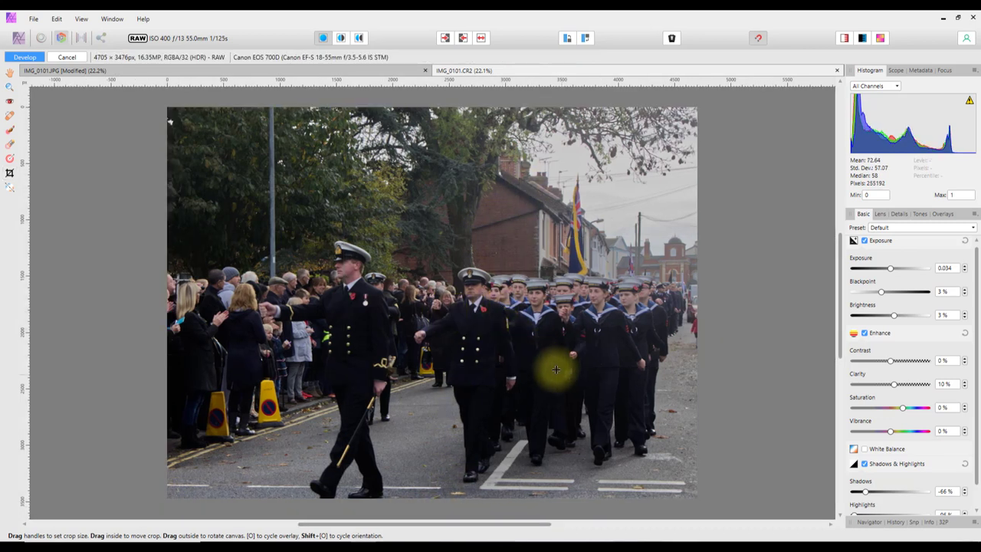
key(h)
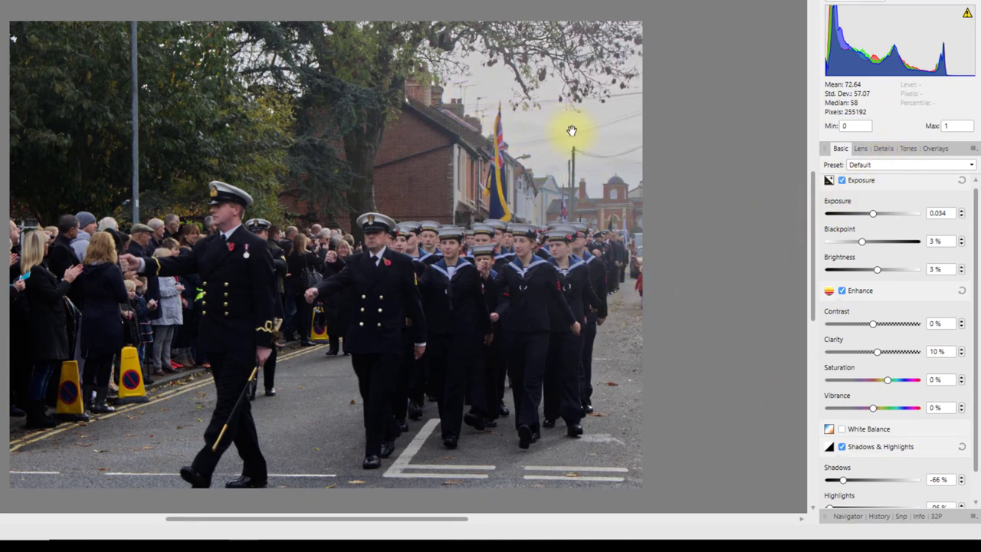
Step: Add a gradient overlay running vertically from just above the photo's top edge down to the head height of the crowd
click(936, 149)
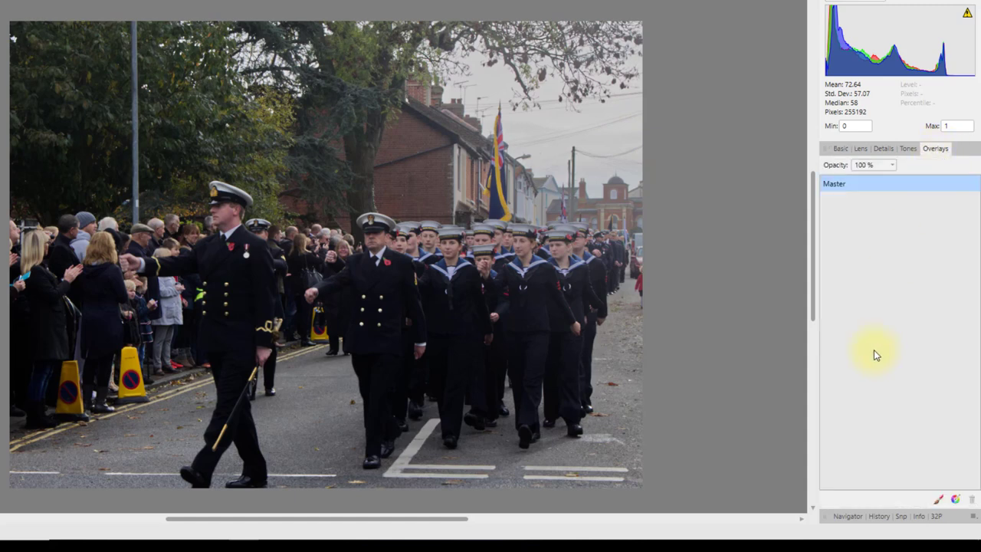
click(955, 501)
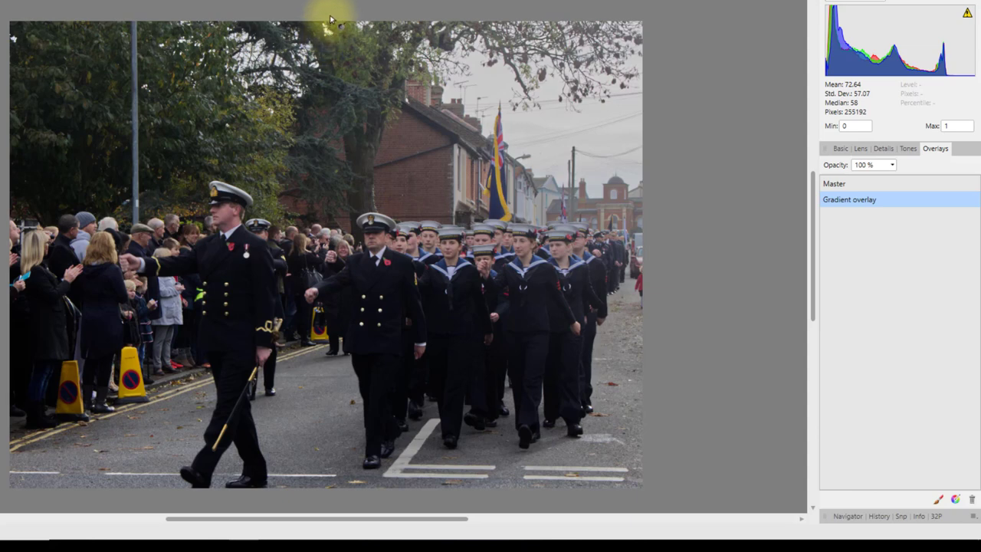
drag(333, 10, 335, 235)
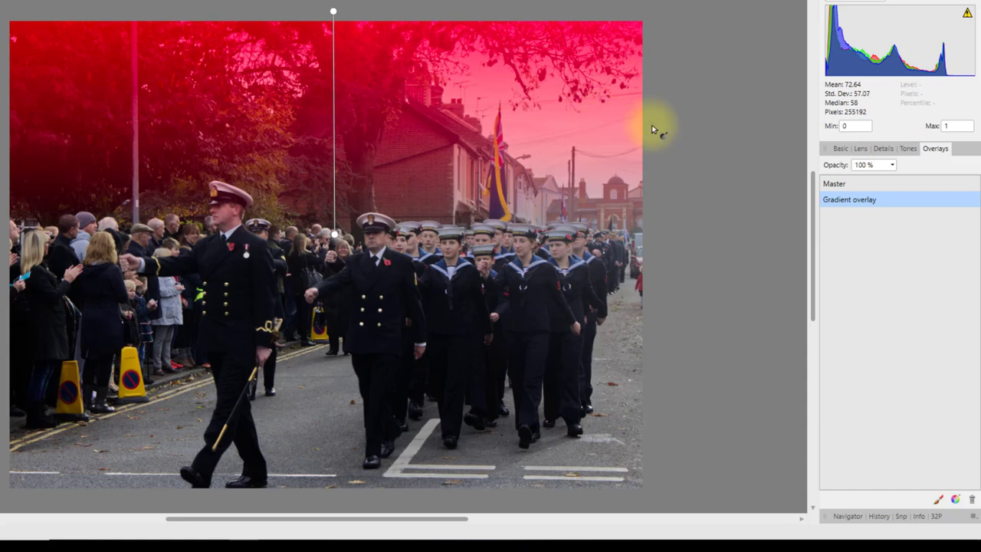
Step: Darken the gradient overlay area with Exposure -2.455, Blackpoint 2%, Brightness 2% and Contrast 9%
click(841, 148)
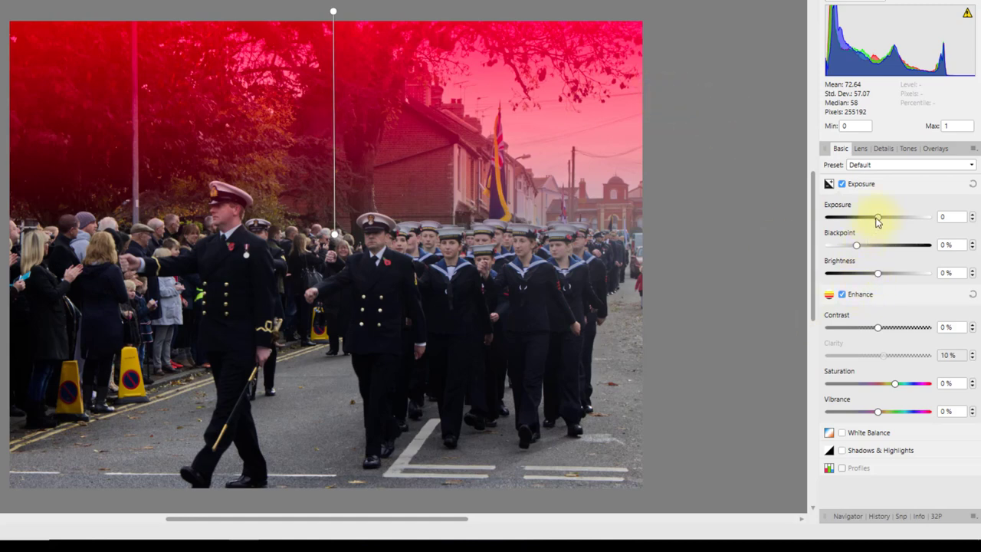
drag(877, 217, 864, 246)
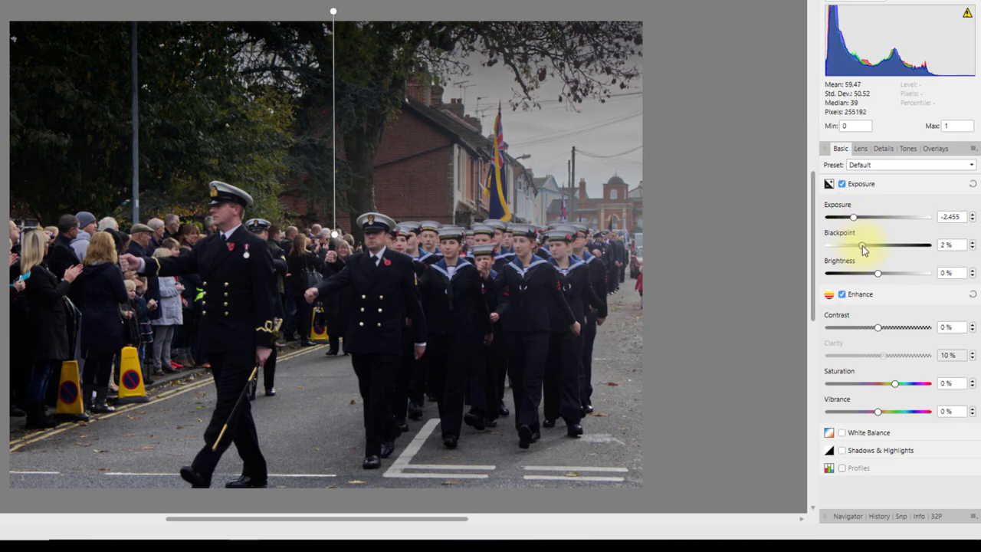
drag(879, 274, 883, 274)
drag(882, 326, 887, 329)
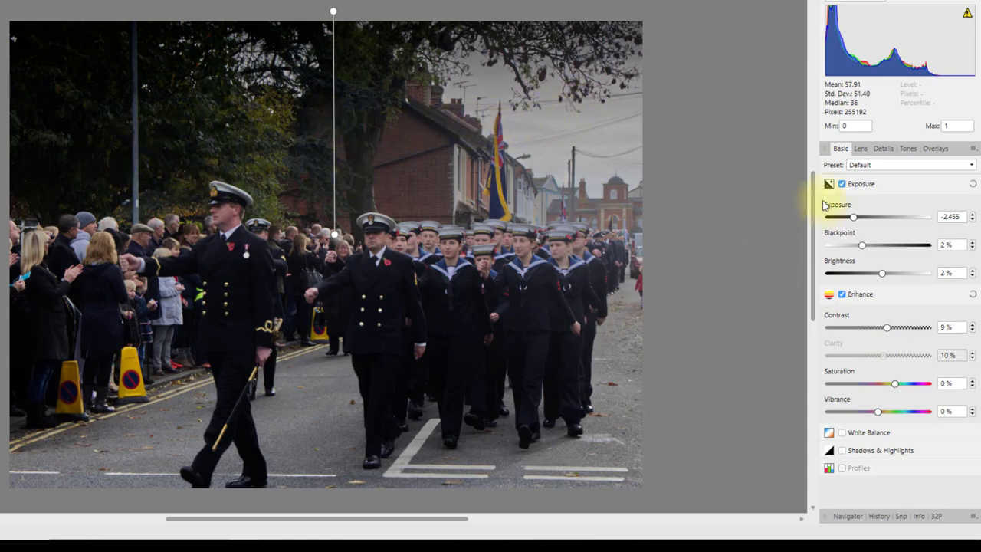
Step: Add a brush overlay and paint the full-height strip along the photo's right edge with a brush of about 648.5 px
click(936, 149)
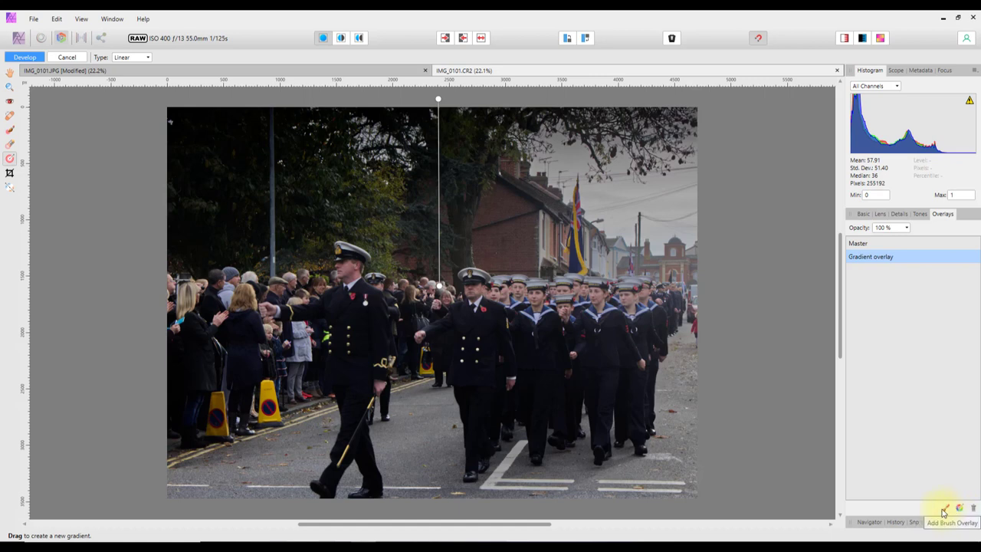
click(943, 511)
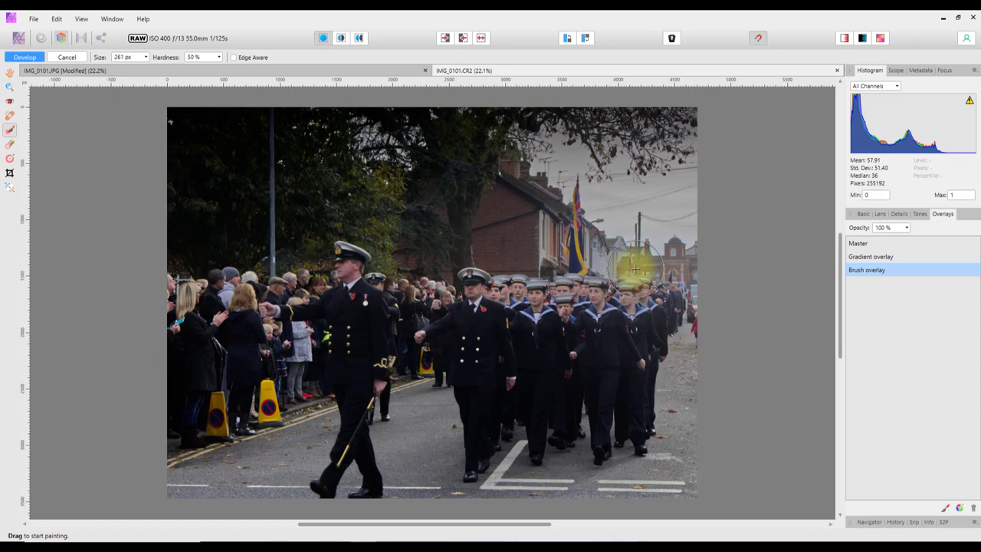
key(bracketright)
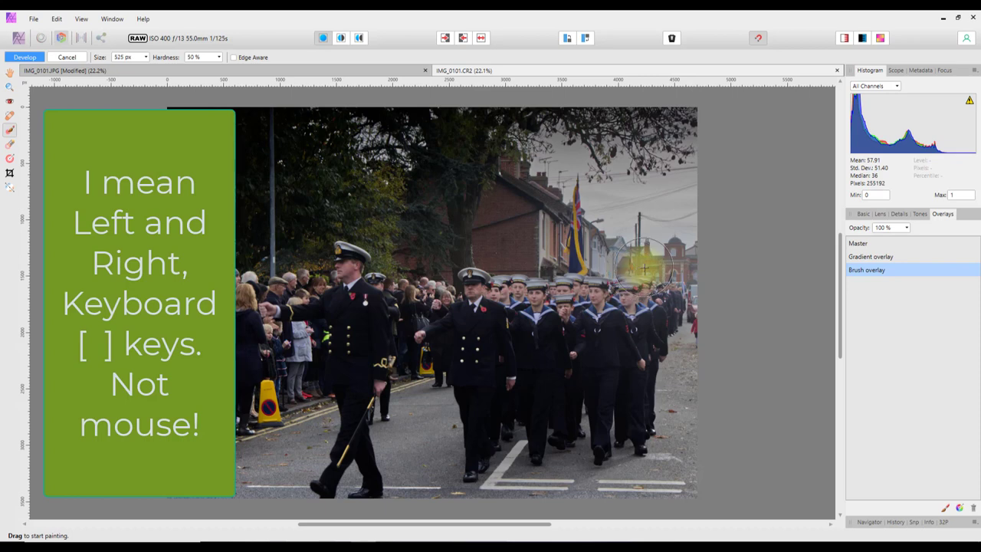
key(bracketright)
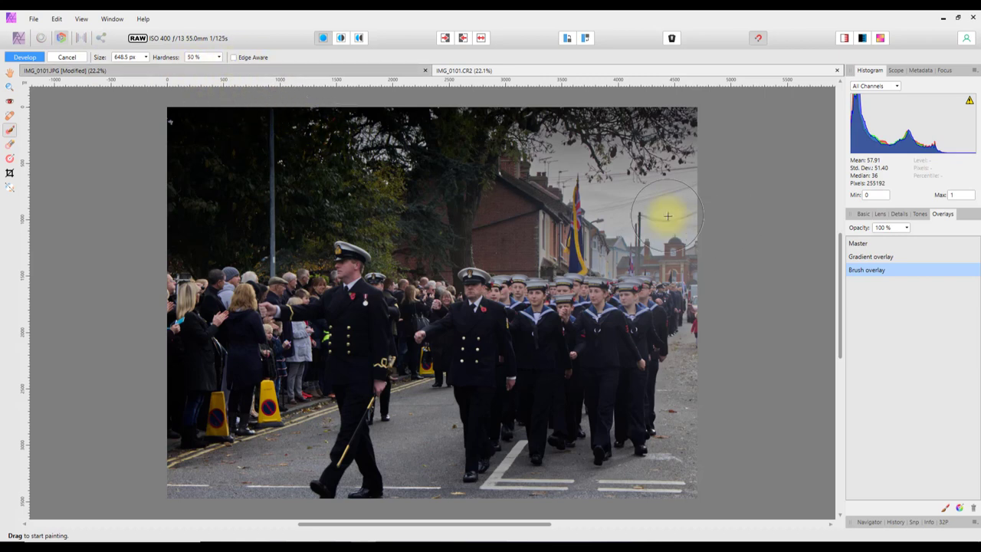
mouse_move(680, 284)
mouse_down()
mouse_move(681, 318)
mouse_move(660, 336)
mouse_move(648, 288)
mouse_up()
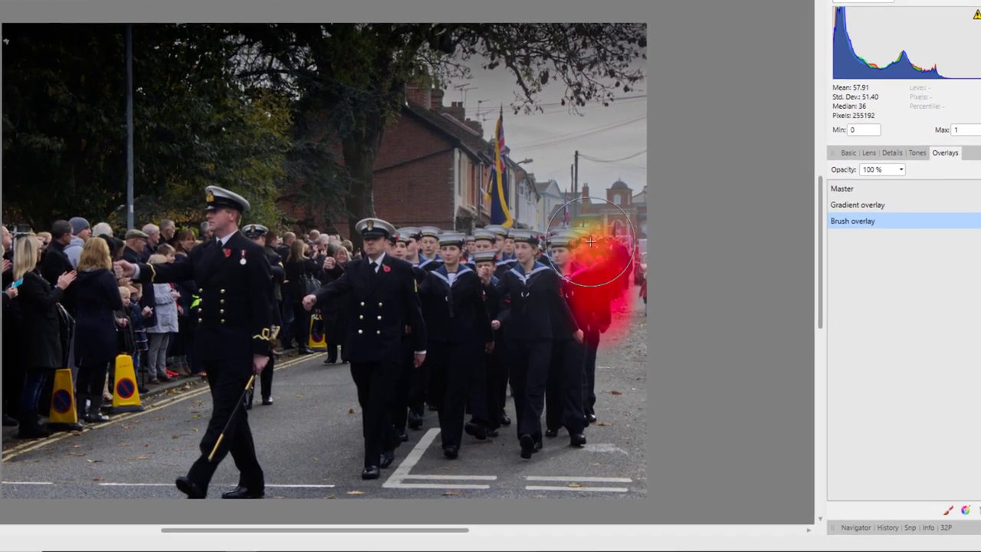
mouse_move(590, 242)
mouse_down()
mouse_move(606, 456)
mouse_move(604, 439)
mouse_move(645, 449)
mouse_move(630, 218)
mouse_move(614, 172)
mouse_move(603, 163)
mouse_move(597, 173)
mouse_move(596, 93)
mouse_move(597, 161)
mouse_move(623, 183)
mouse_move(639, 78)
mouse_move(622, 56)
mouse_move(609, 57)
mouse_move(595, 168)
mouse_move(574, 491)
mouse_move(597, 269)
mouse_move(572, 154)
mouse_move(570, 89)
mouse_move(586, 36)
mouse_move(624, 46)
mouse_move(648, 186)
mouse_move(636, 465)
mouse_move(650, 418)
mouse_move(579, 199)
mouse_move(563, 107)
mouse_move(542, 207)
mouse_move(578, 371)
mouse_move(578, 452)
mouse_move(626, 441)
mouse_move(616, 223)
mouse_move(623, 259)
mouse_up()
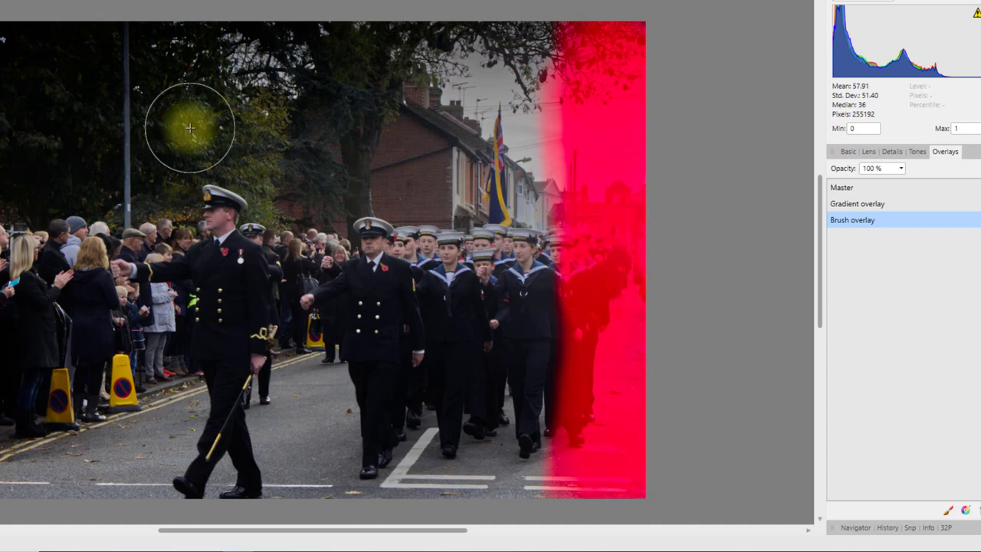
Step: Darken the brush overlay on the photo's right edge with Exposure -0.636
click(850, 151)
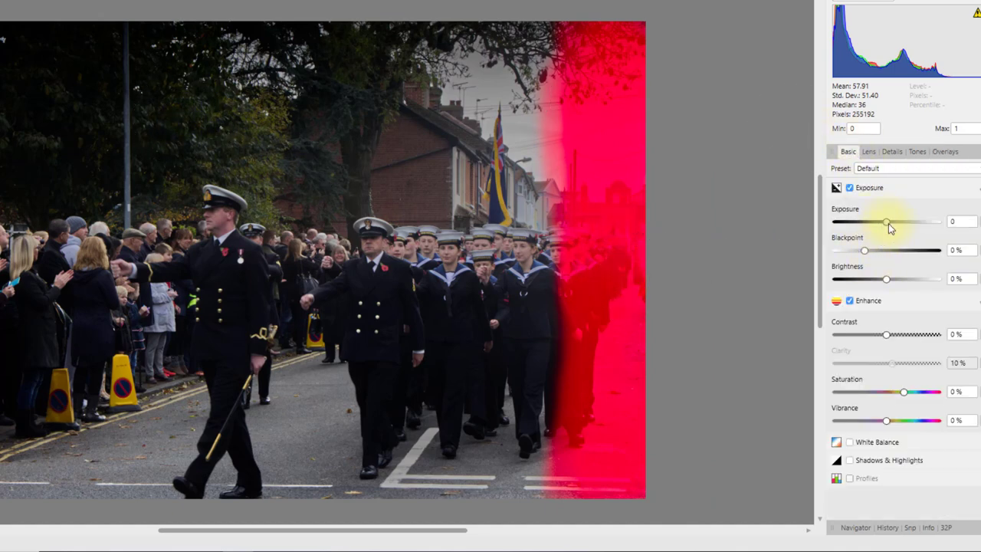
drag(886, 222, 881, 223)
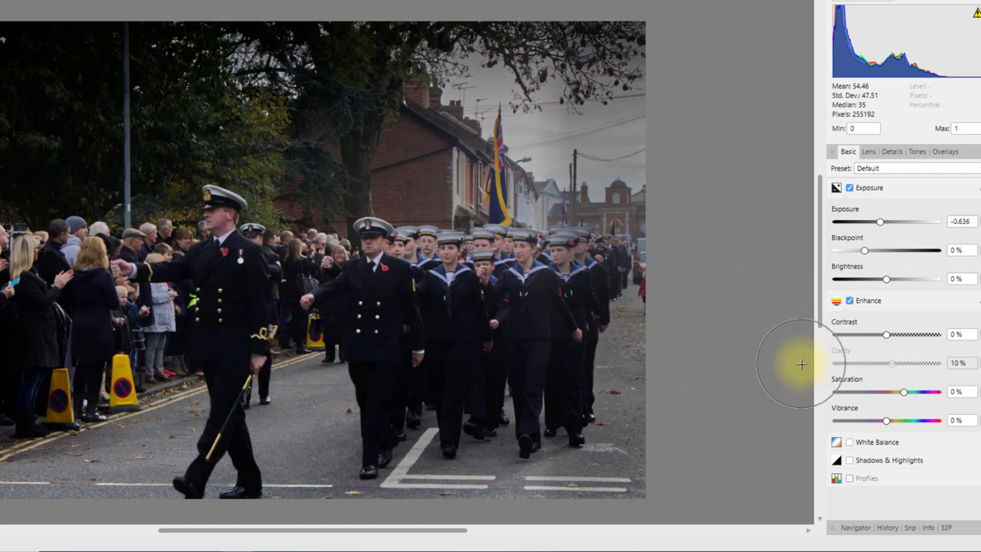
Step: Add a second brush overlay and paint over the three yellow traffic cones with a brush of about 92.2 px
click(947, 151)
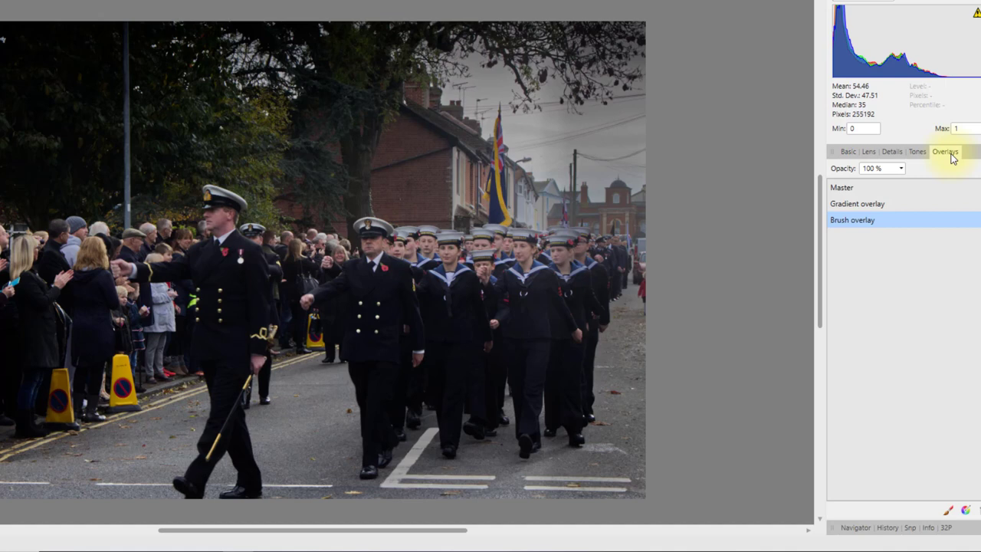
click(948, 511)
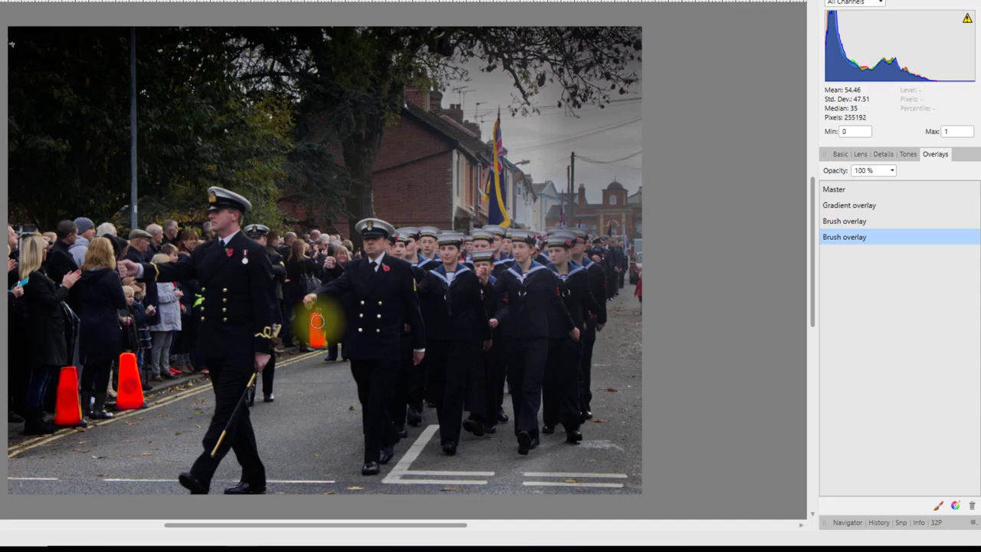
Step: Mute the traffic cone overlay with Saturation -54% and Vibrance -22%, and develop the RAW photo
click(841, 155)
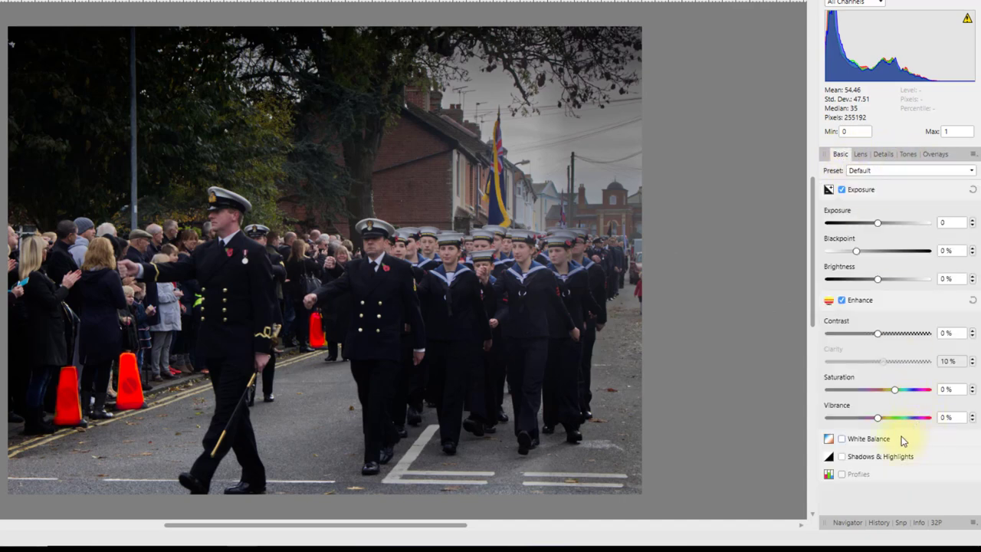
drag(895, 390, 820, 394)
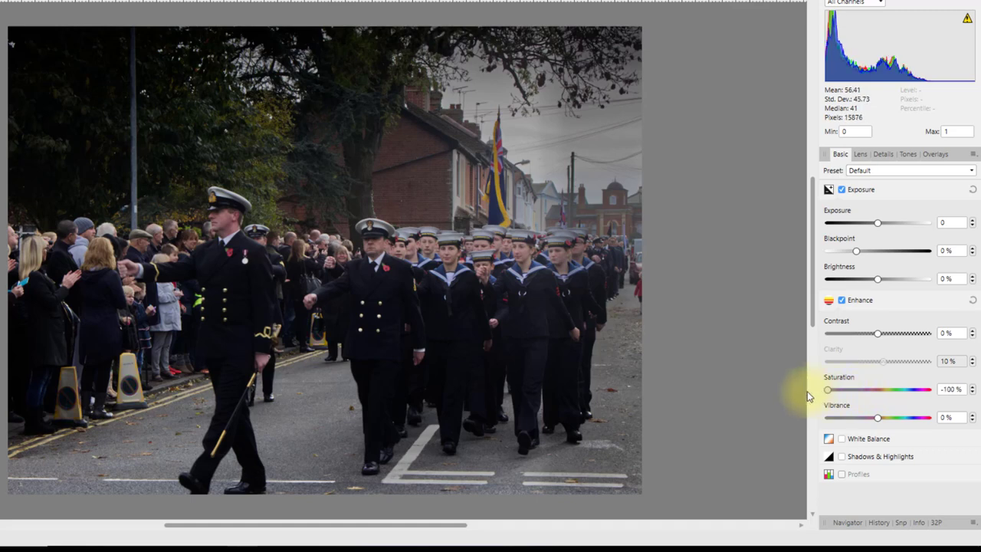
drag(829, 391, 860, 395)
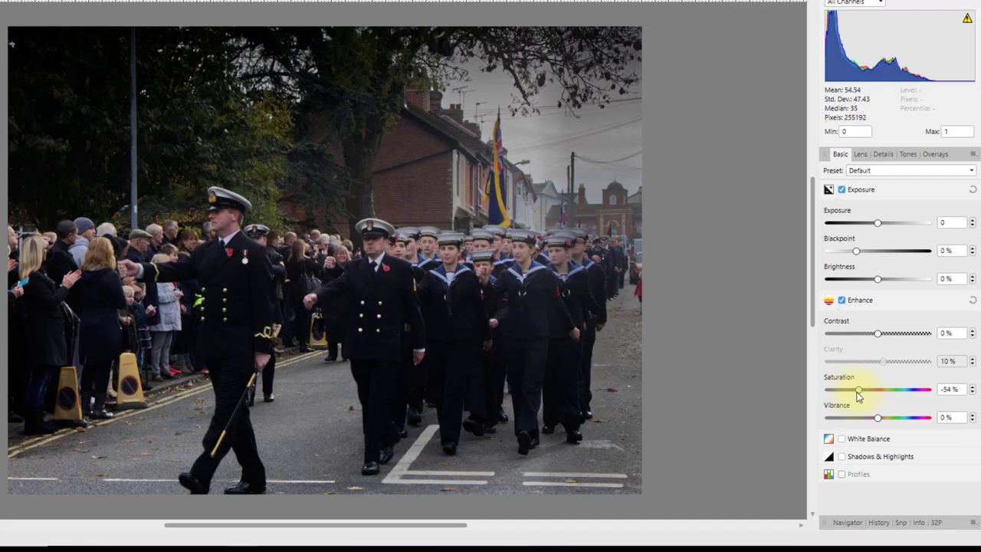
drag(881, 419, 859, 423)
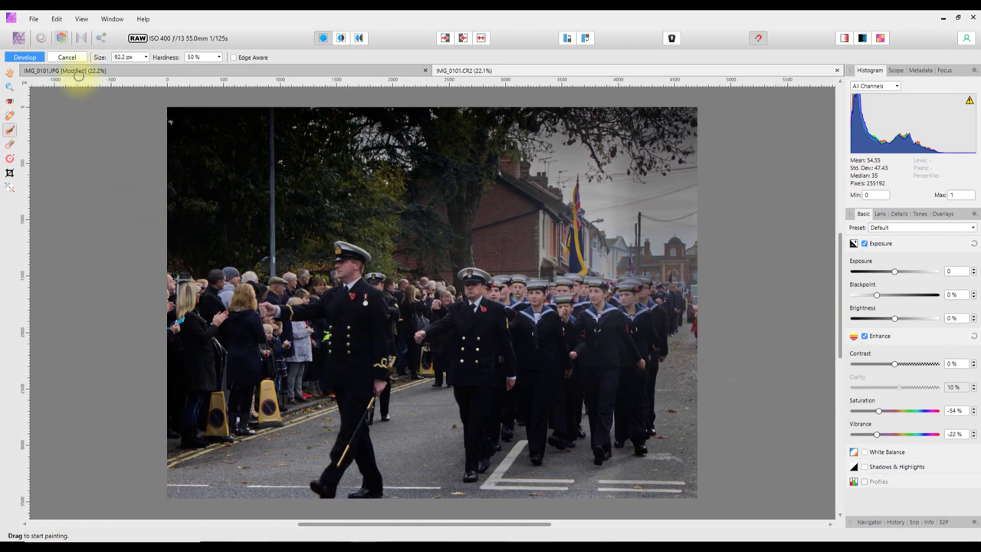
click(15, 58)
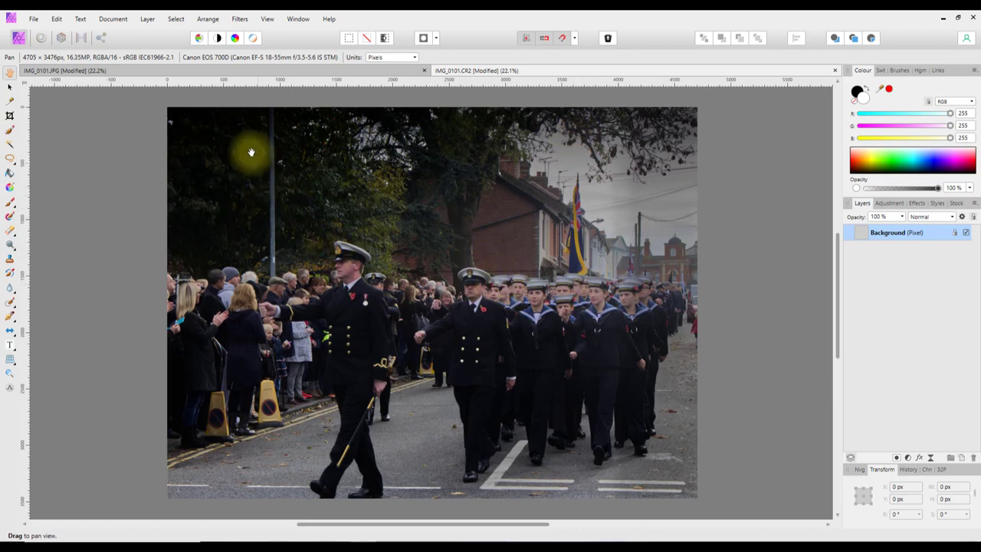
Step: Crop the left edge of the JPG photo so it measures 4657 x 3456 px, and return to the Pan tool
click(101, 72)
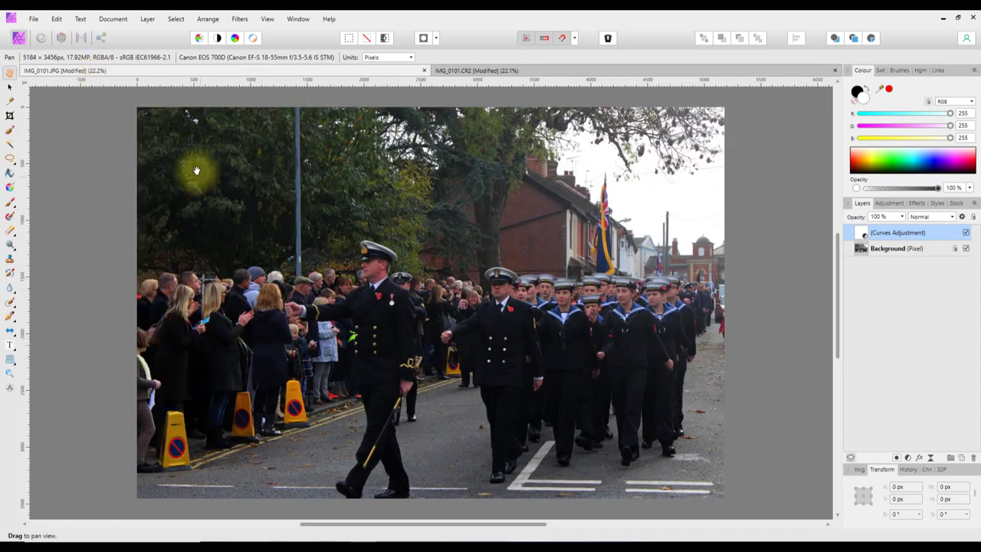
click(10, 116)
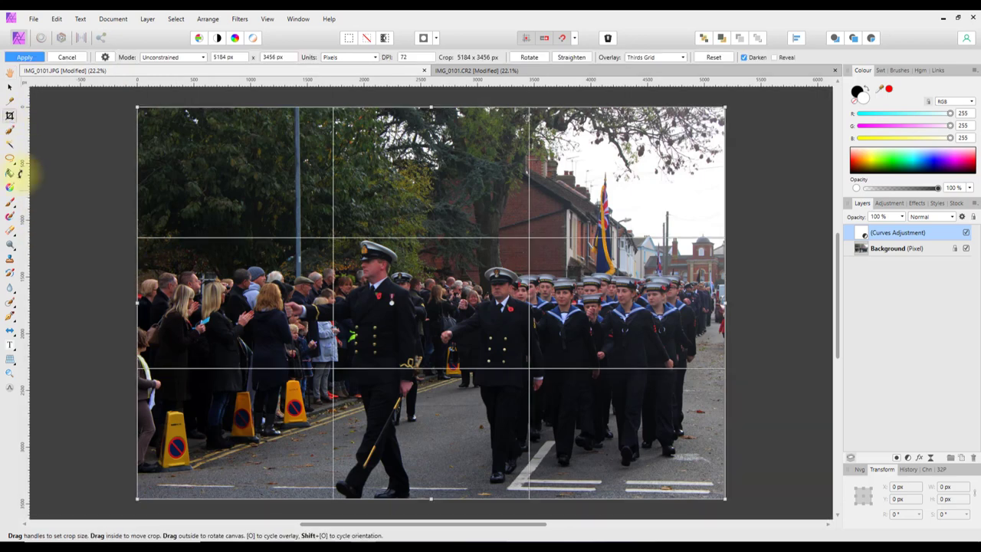
drag(137, 303, 197, 300)
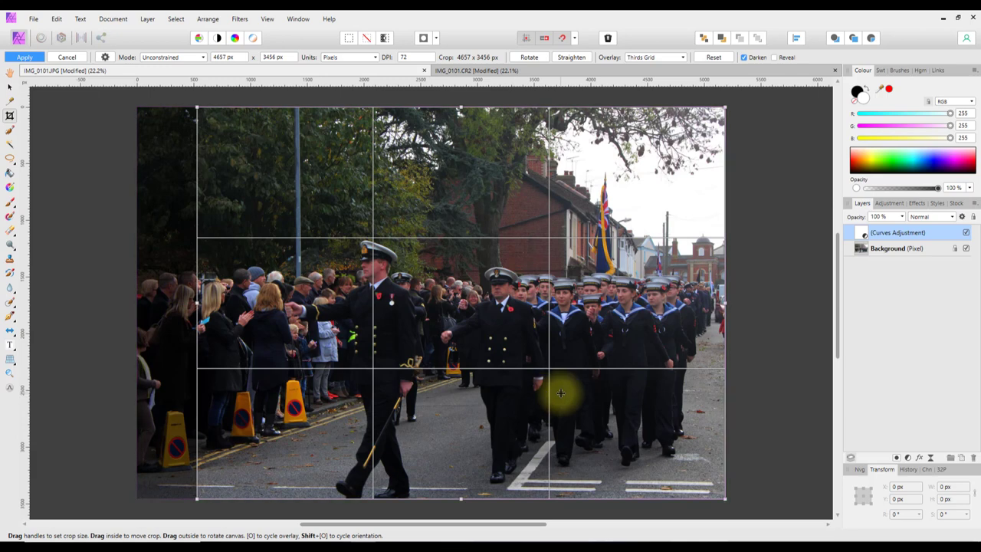
key(h)
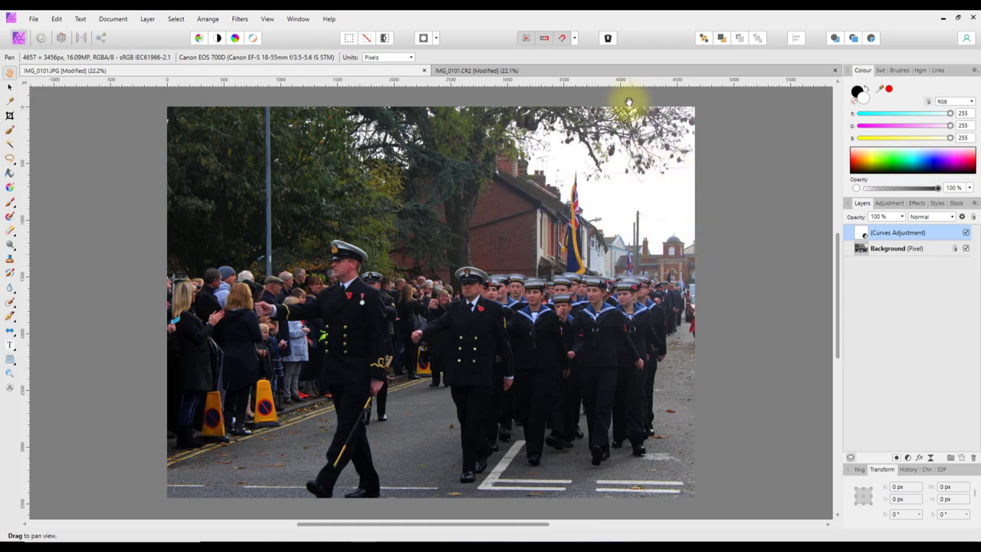
Step: Compare the developed RAW photo with the cropped JPG by alternating between the two documents
click(626, 75)
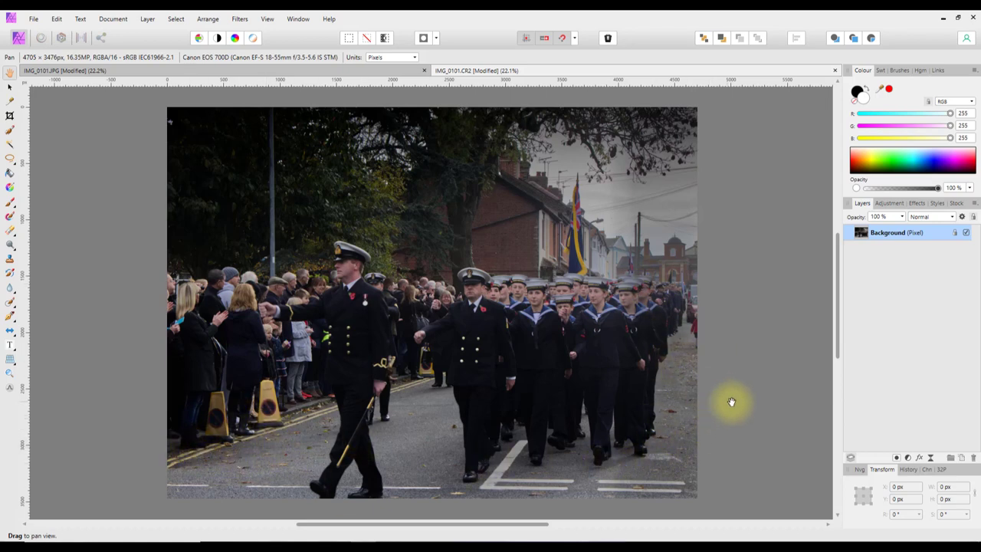
click(387, 74)
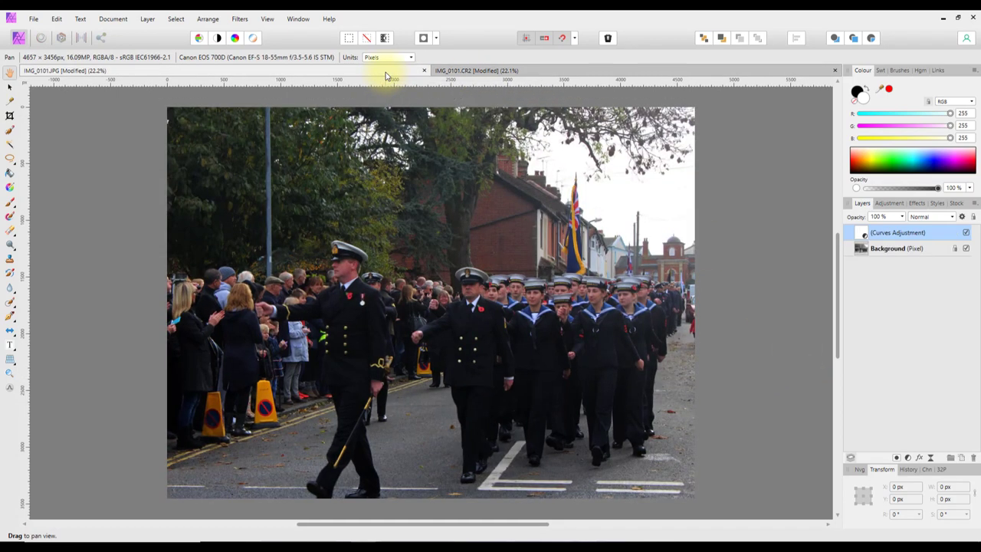
click(535, 74)
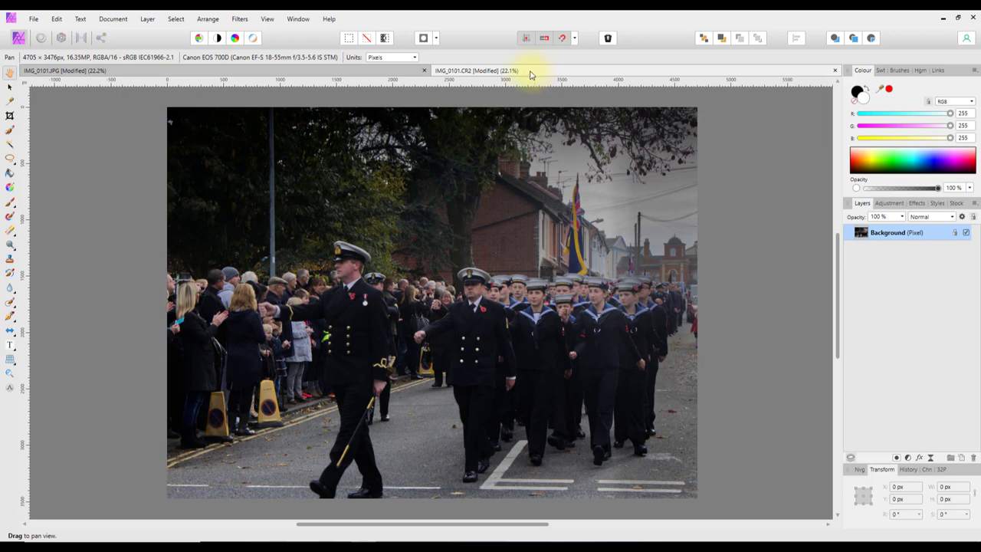